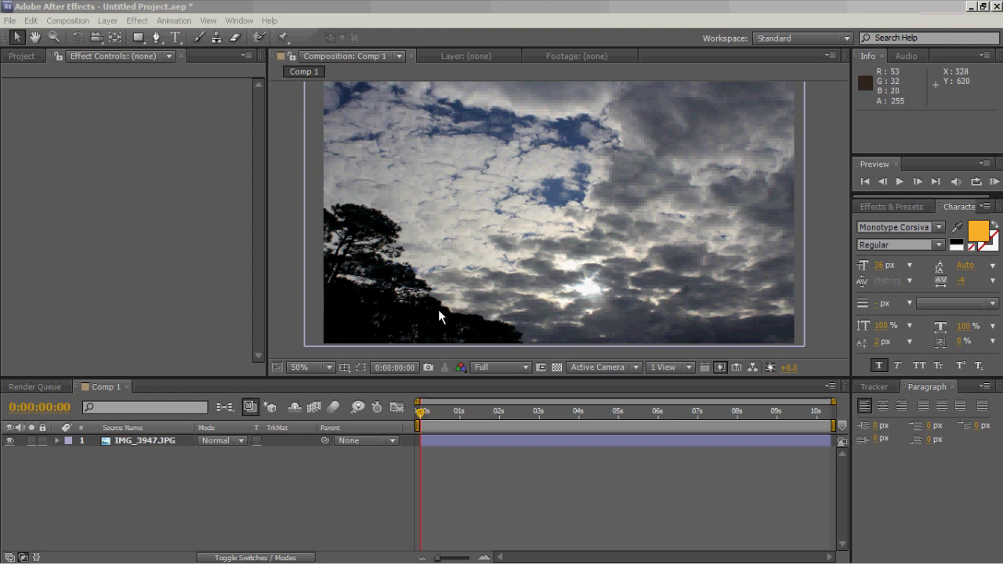
Create a new black solid layer over the sky photo
{"action": "left_click", "coordinate": [108, 20]}
{"action": "mouse_move", "coordinate": [116, 36]}
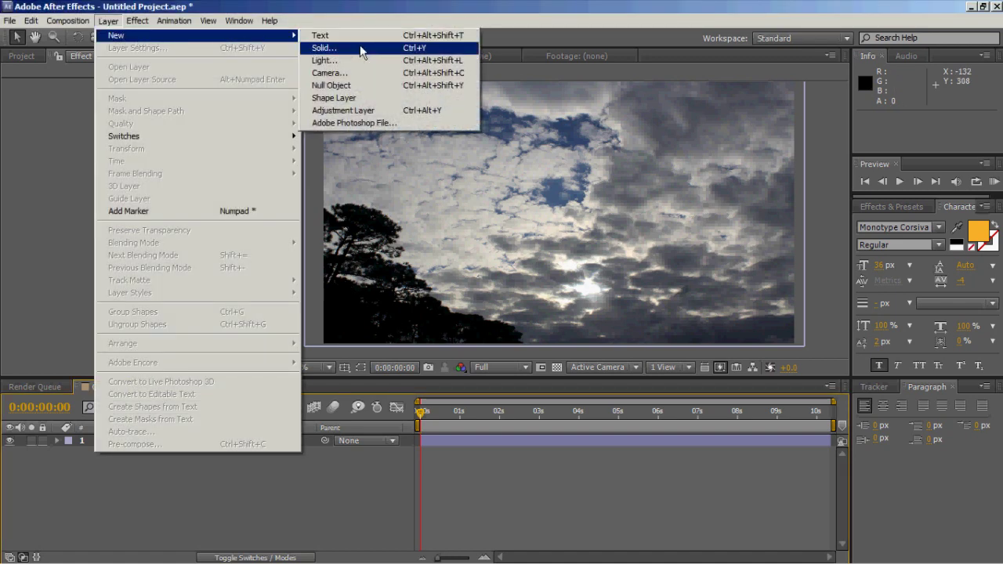
{"action": "left_click", "coordinate": [325, 48]}
{"action": "left_click", "coordinate": [885, 420]}
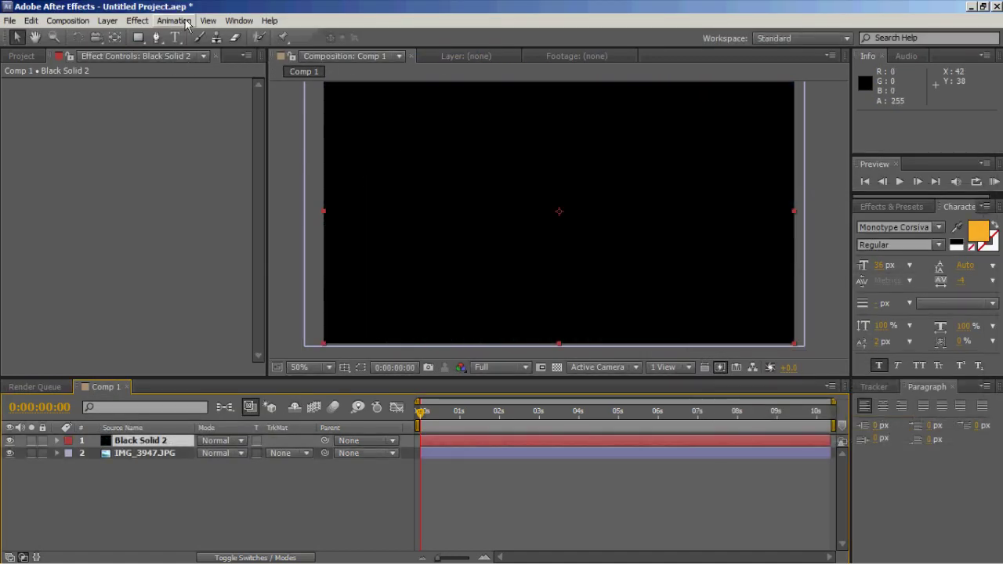
Apply Optical Flares in On Transparent render mode and move the flare right of centre
{"action": "left_click", "coordinate": [137, 20]}
{"action": "mouse_move", "coordinate": [160, 355]}
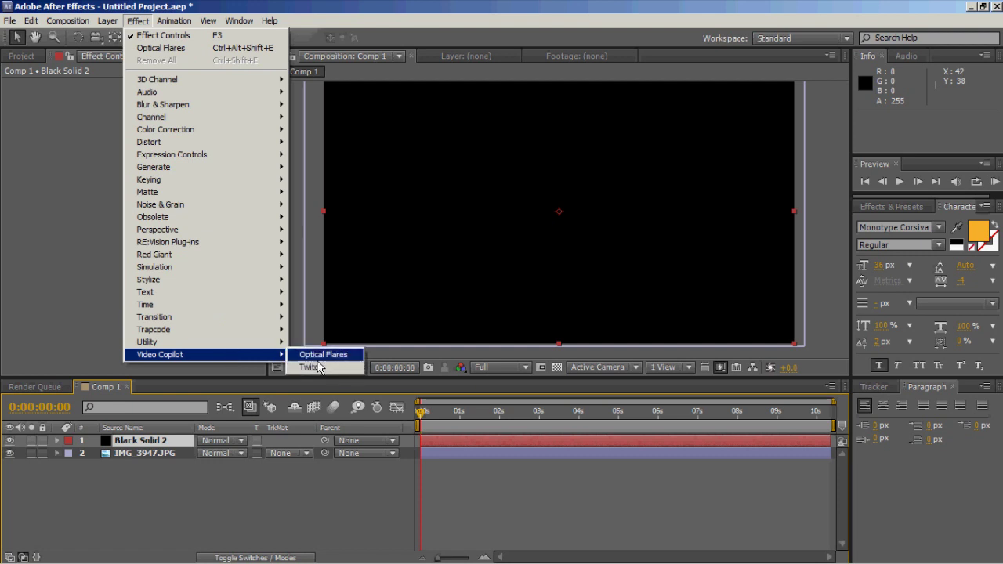
{"action": "left_click", "coordinate": [317, 355]}
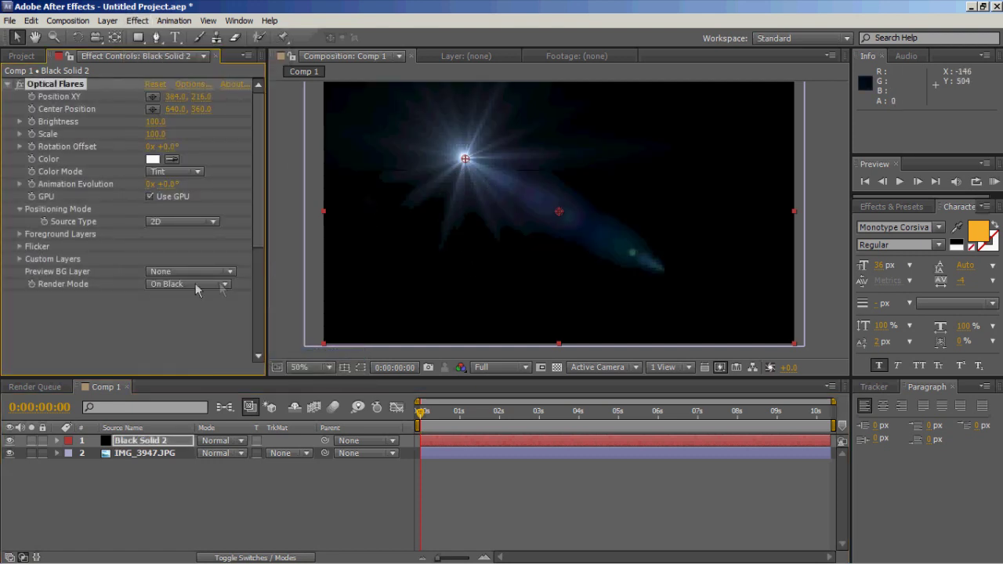
{"action": "left_click", "coordinate": [171, 284]}
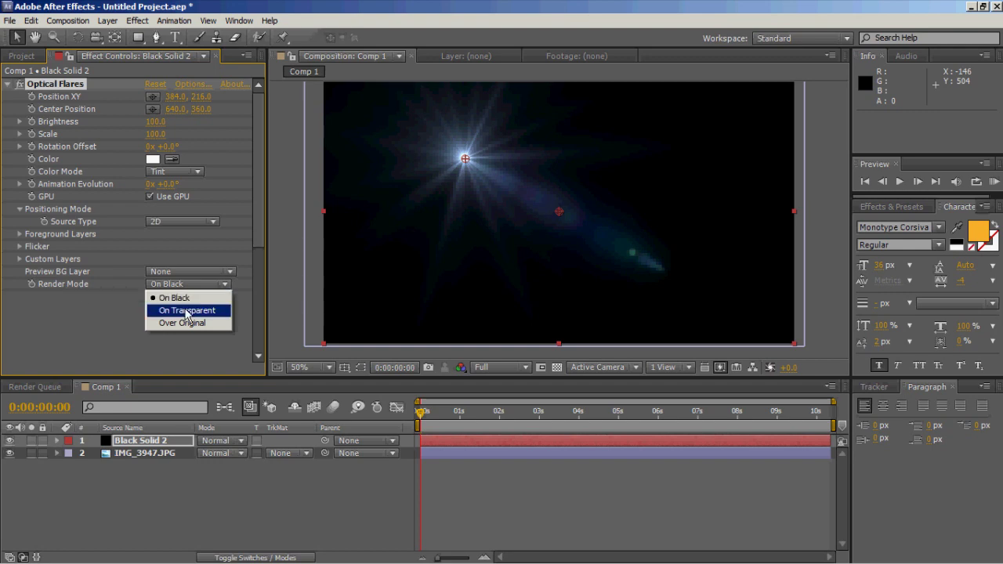
{"action": "left_click", "coordinate": [186, 313]}
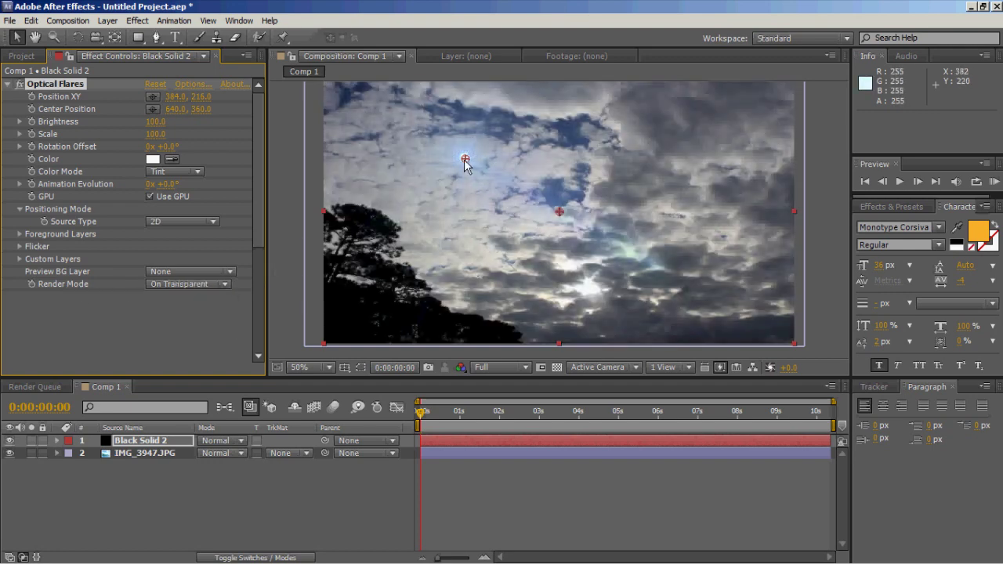
{"action": "left_click_drag", "start_coordinate": [464, 159], "coordinate": [661, 245]}
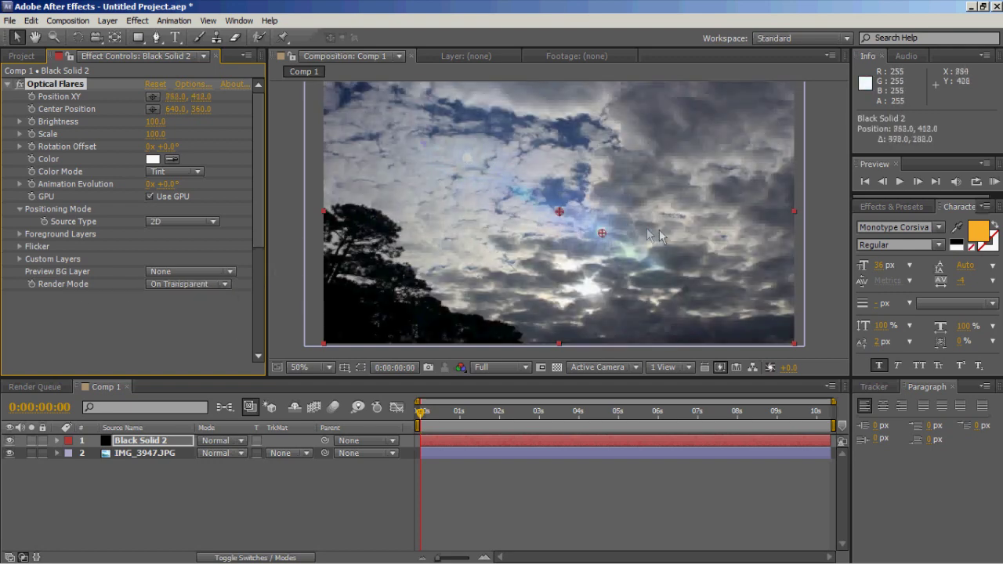
Load the Far Sun preset from Natural Flares into the flare options
{"action": "left_click", "coordinate": [191, 84]}
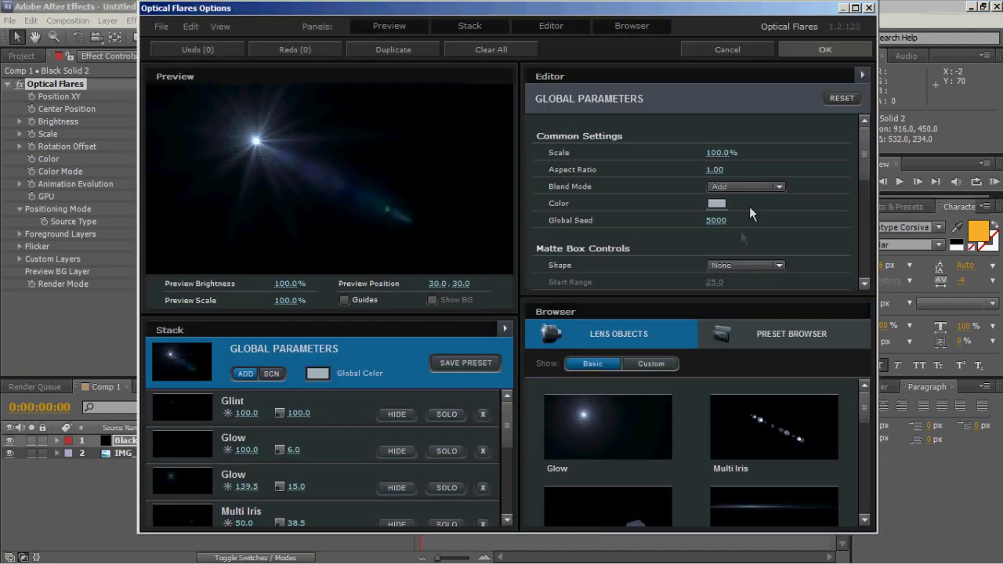
{"action": "scroll", "coordinate": [790, 412], "scroll_direction": "down", "scroll_amount": 2}
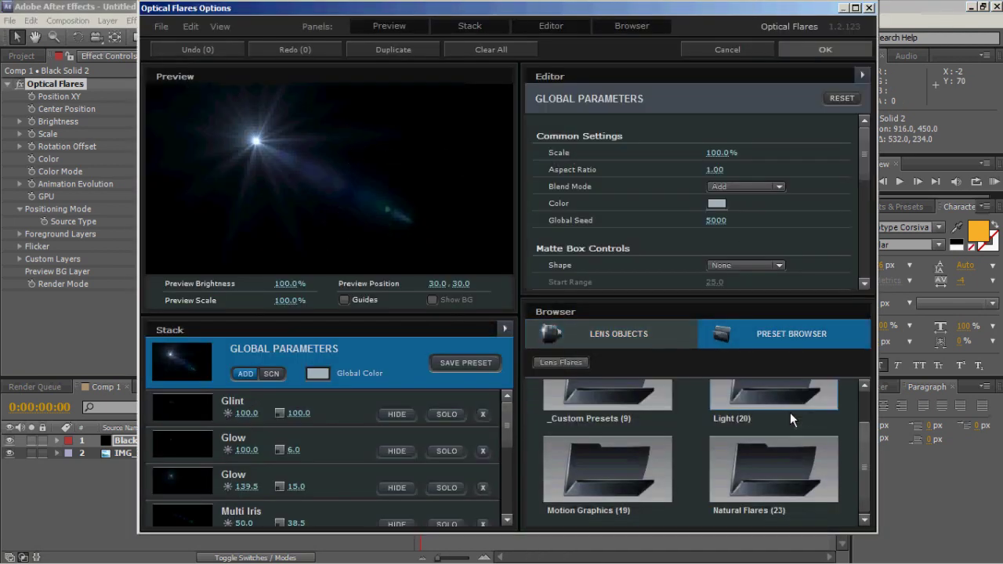
{"action": "left_click", "coordinate": [770, 461]}
{"action": "scroll", "coordinate": [780, 450], "scroll_direction": "down", "scroll_amount": 3}
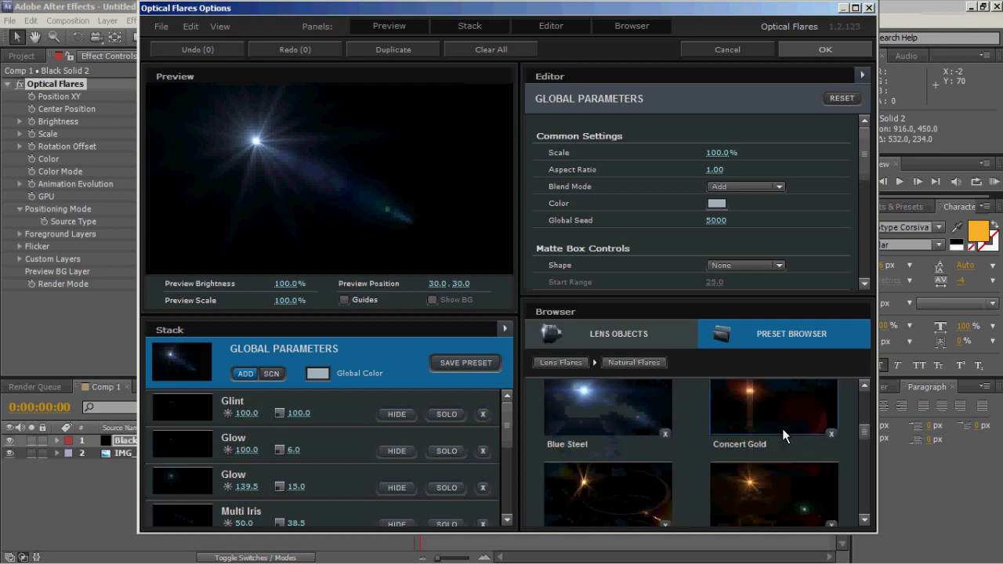
{"action": "left_click", "coordinate": [774, 441]}
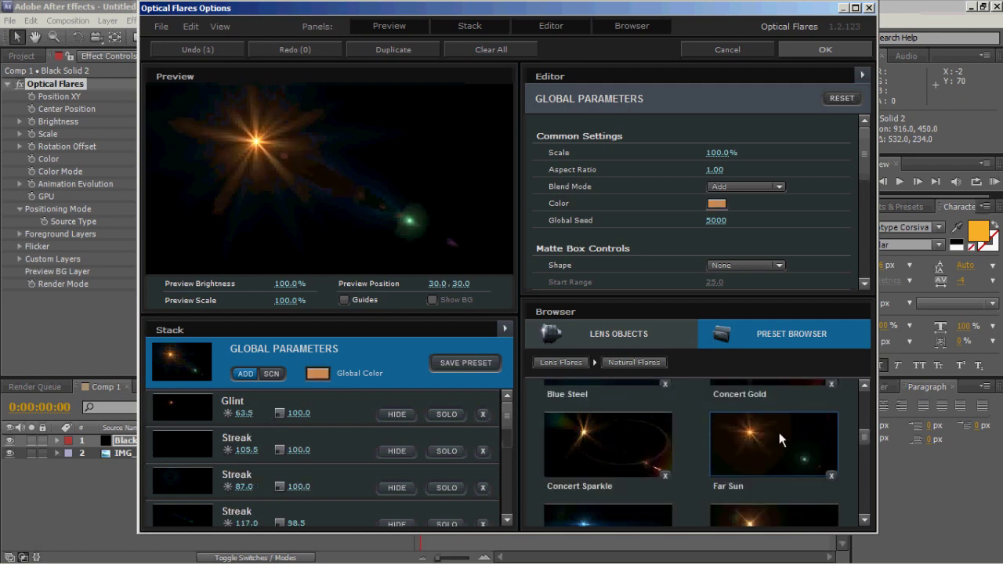
{"action": "left_click", "coordinate": [825, 49]}
{"action": "left_click", "coordinate": [192, 84]}
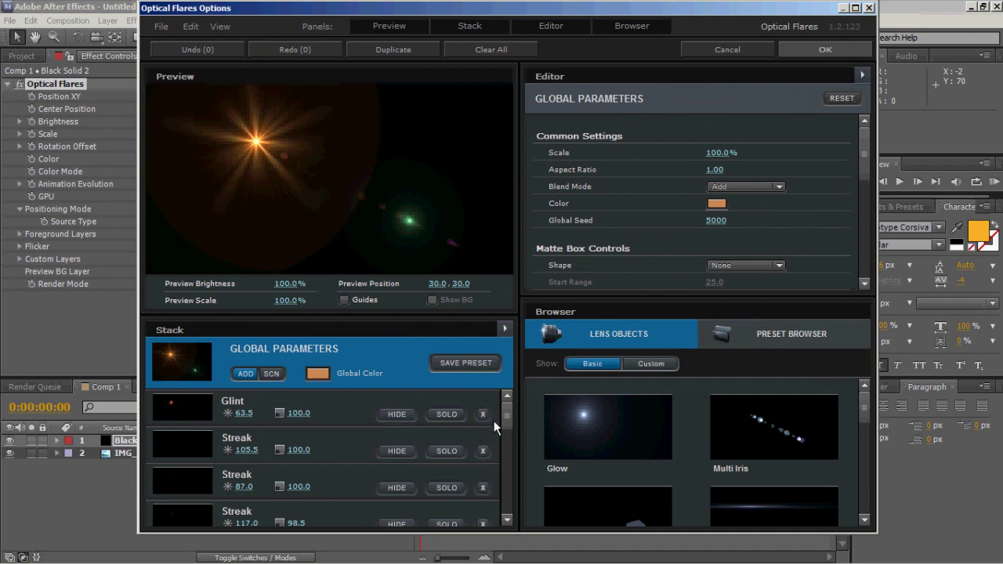
Remove the Iris, Lens Orbs, Hoop and Multi Iris elements from the flare stack
{"action": "left_click_drag", "start_coordinate": [506, 419], "coordinate": [505, 481]}
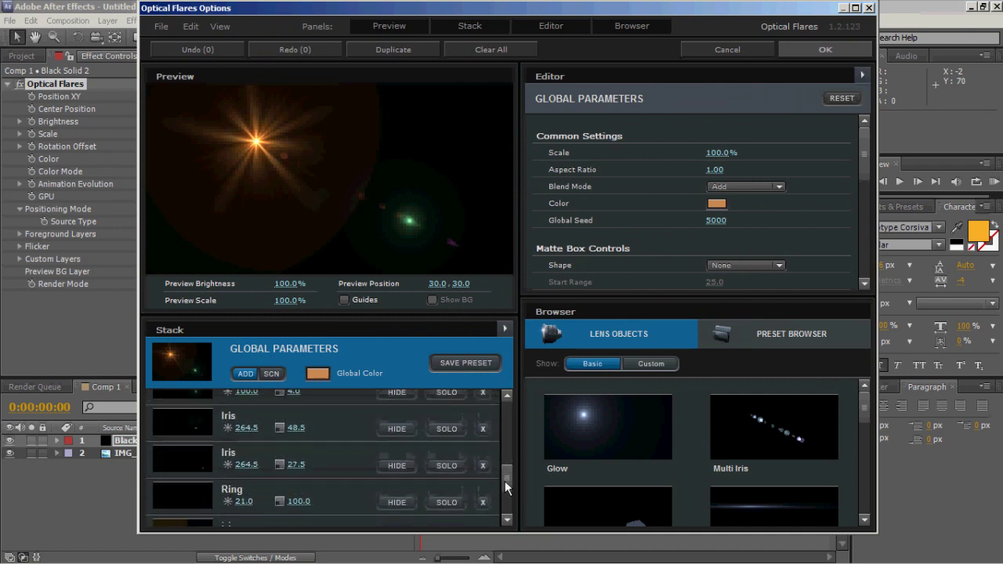
{"action": "left_click", "coordinate": [483, 466]}
{"action": "left_click", "coordinate": [483, 429]}
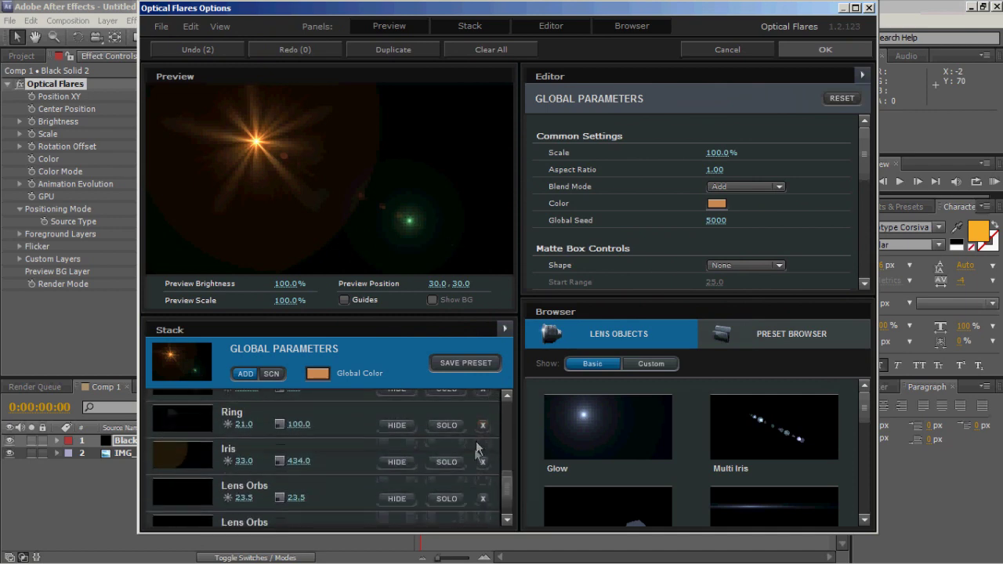
{"action": "left_click", "coordinate": [483, 461]}
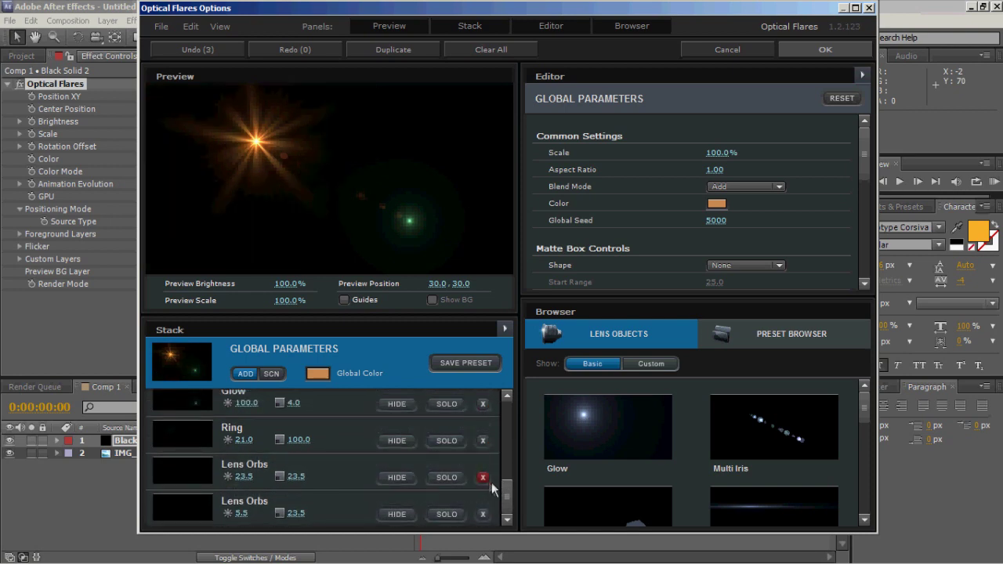
{"action": "left_click", "coordinate": [483, 478]}
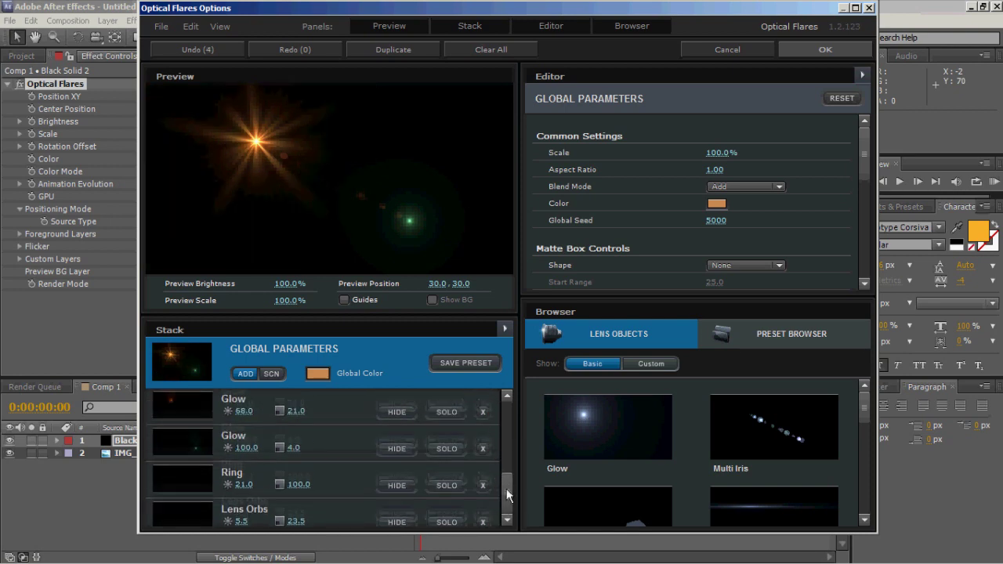
{"action": "left_click_drag", "start_coordinate": [505, 490], "coordinate": [505, 458]}
{"action": "left_click", "coordinate": [483, 507]}
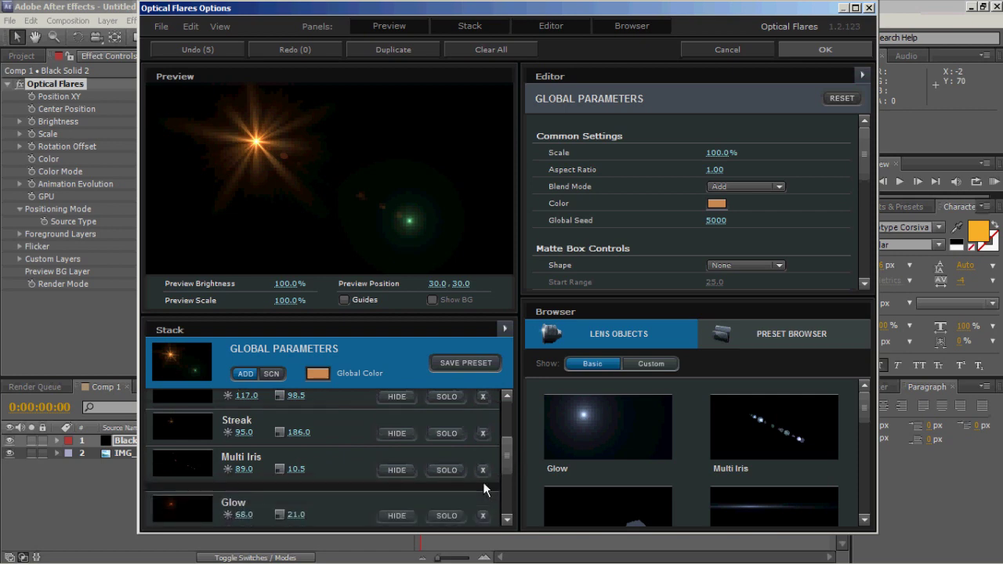
{"action": "left_click", "coordinate": [481, 469]}
{"action": "left_click_drag", "start_coordinate": [506, 470], "coordinate": [512, 407]}
Add and enlarge a Glow element, delete the green glow, and apply the flare
{"action": "left_click", "coordinate": [598, 414]}
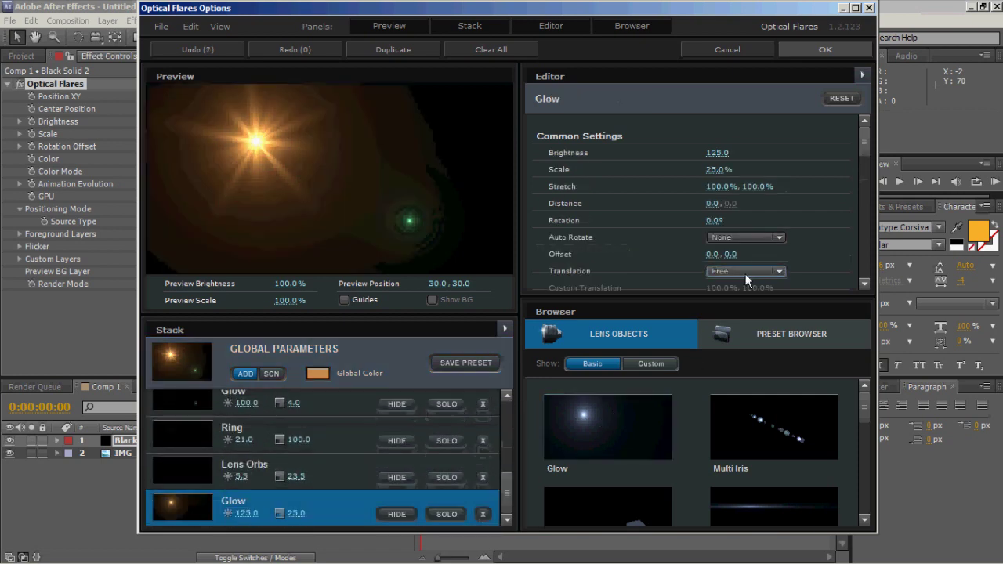
{"action": "left_click_drag", "start_coordinate": [310, 514], "coordinate": [328, 504]}
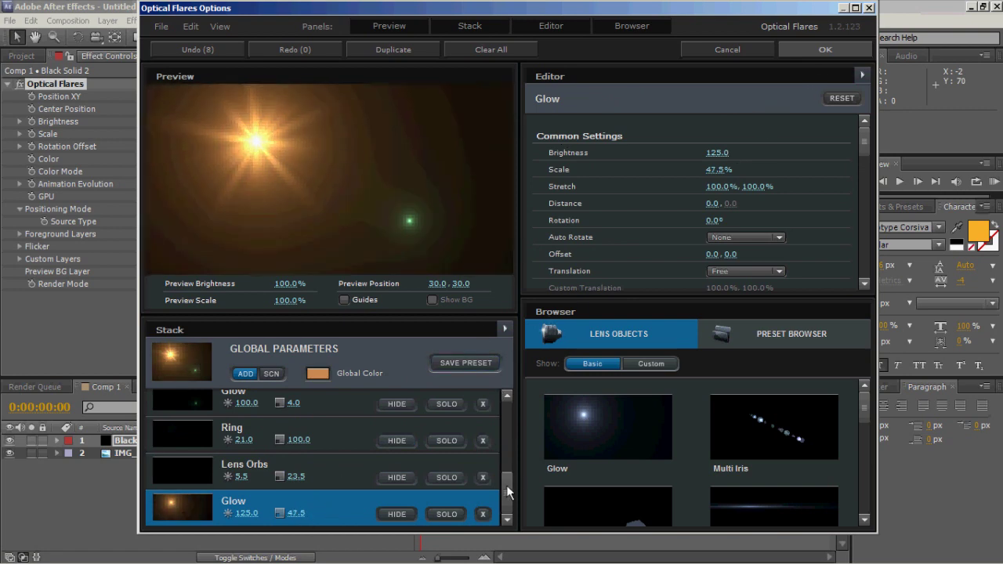
{"action": "left_click_drag", "start_coordinate": [506, 485], "coordinate": [510, 466]}
{"action": "left_click", "coordinate": [483, 457]}
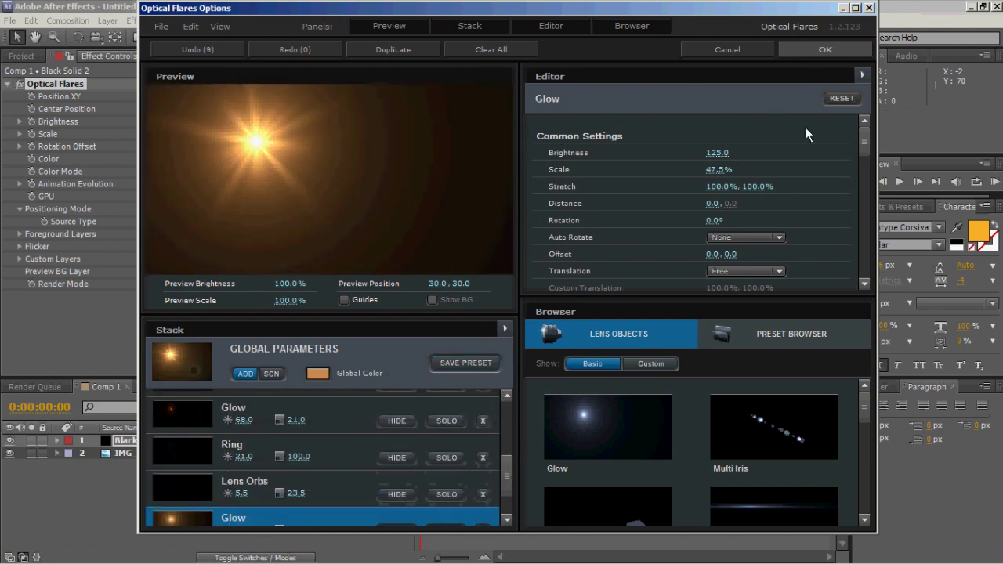
{"action": "left_click", "coordinate": [795, 51]}
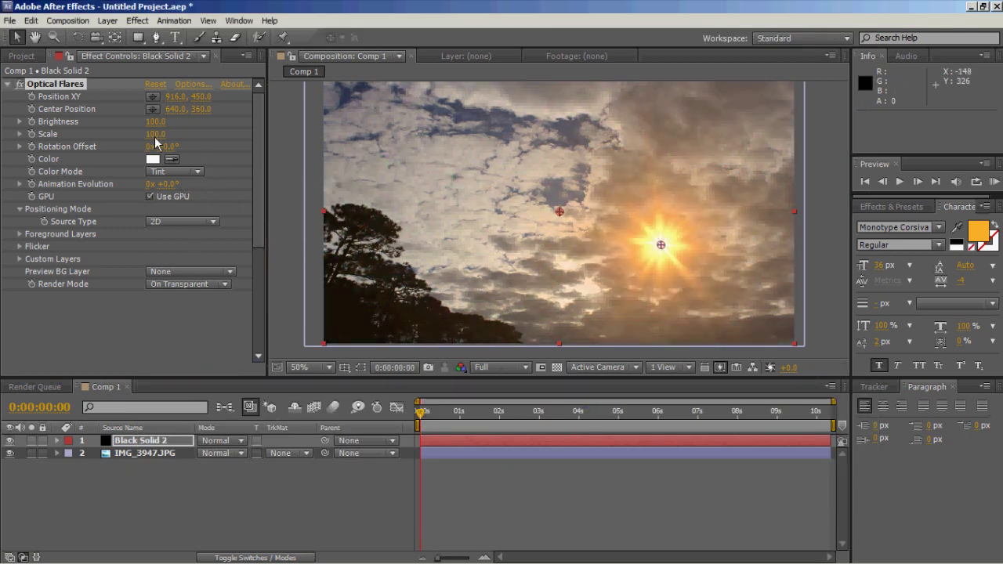
Set the flare layer to Add blend mode and place the flare on the bright sun at right
{"action": "left_click", "coordinate": [217, 444]}
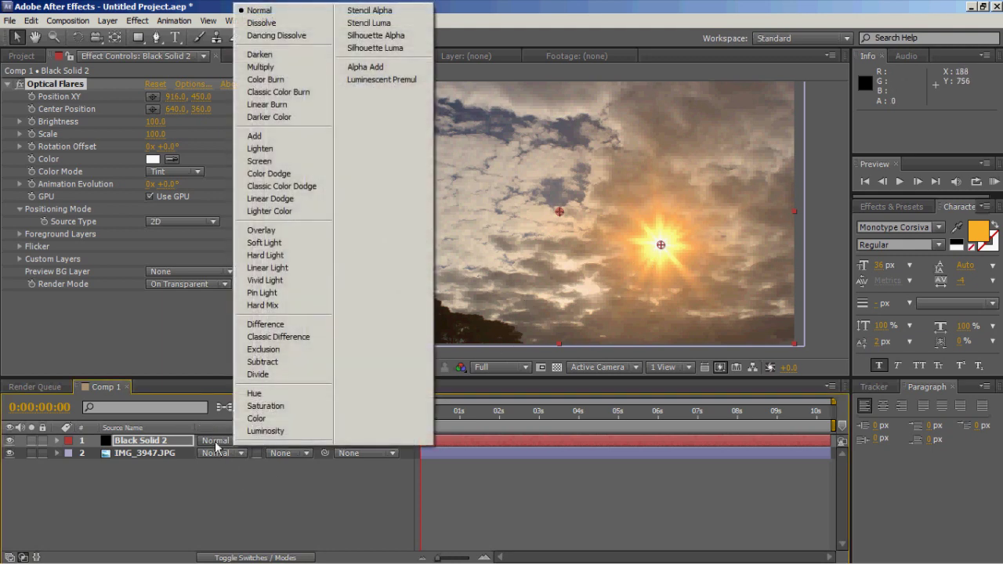
{"action": "left_click", "coordinate": [276, 139]}
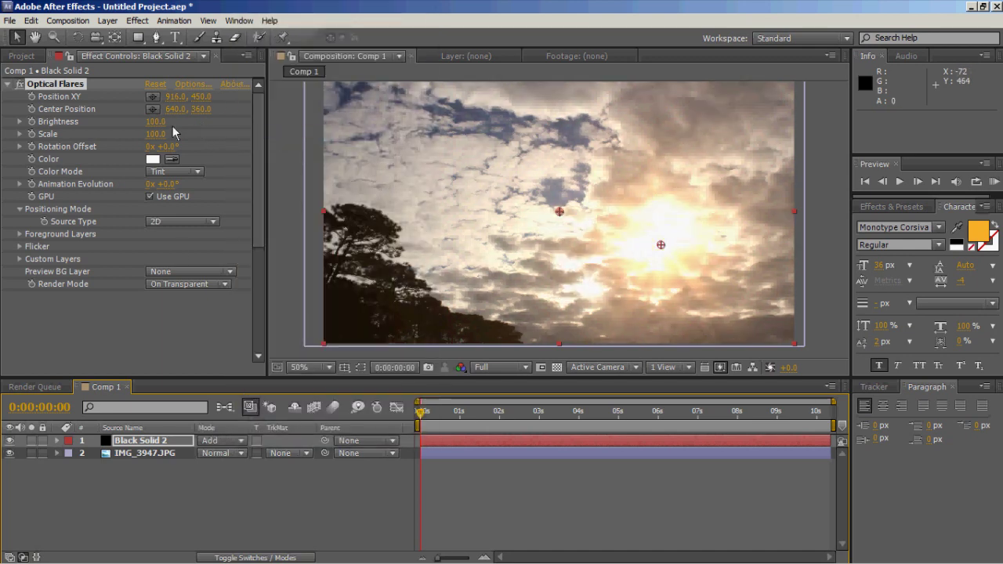
{"action": "left_click_drag", "start_coordinate": [157, 123], "coordinate": [591, 239]}
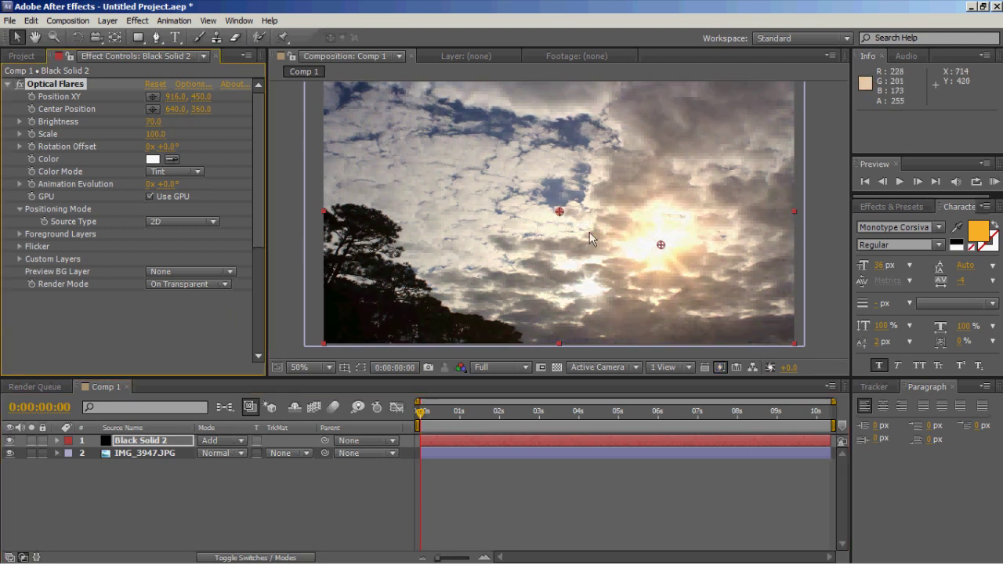
{"action": "left_click_drag", "start_coordinate": [661, 245], "coordinate": [701, 185]}
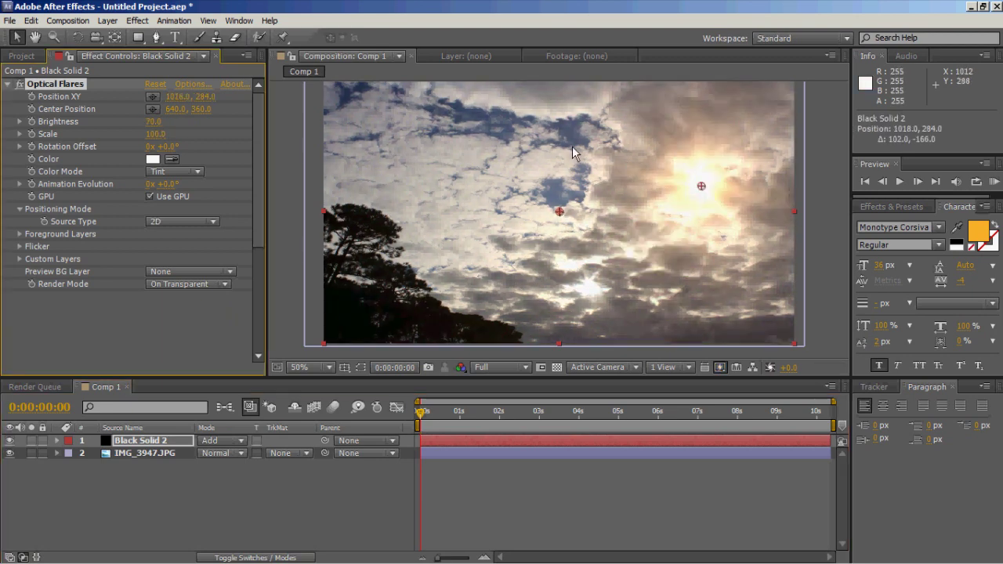
{"action": "mouse_move", "coordinate": [573, 153]}
{"action": "left_mouse_down"}
{"action": "mouse_move", "coordinate": [704, 235]}
{"action": "mouse_move", "coordinate": [400, 142]}
{"action": "left_mouse_up"}
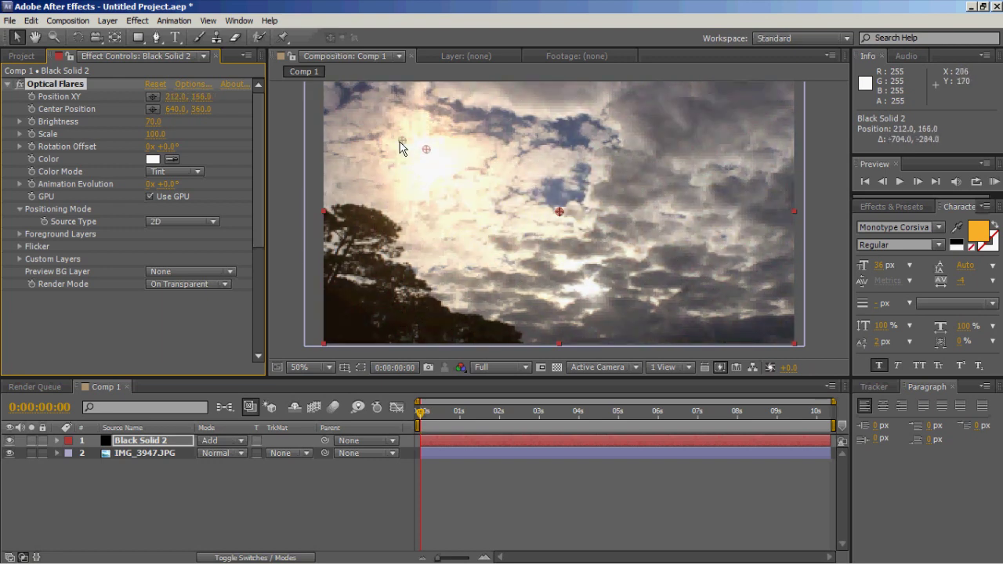
{"action": "left_click_drag", "start_coordinate": [400, 142], "coordinate": [728, 243]}
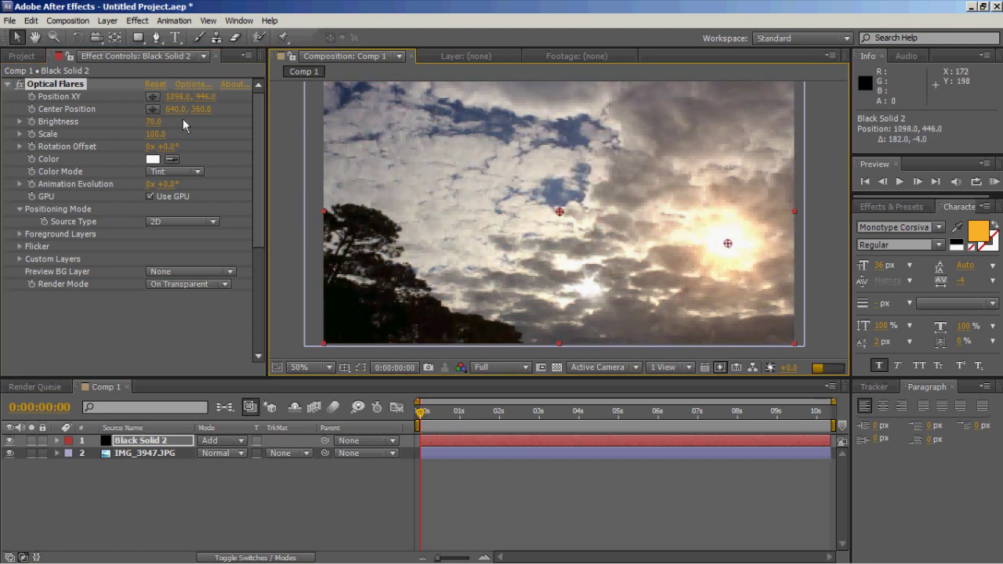
Set the Optical Flares Brightness to 40
{"action": "left_click", "coordinate": [150, 123]}
{"action": "type", "text": "4"}
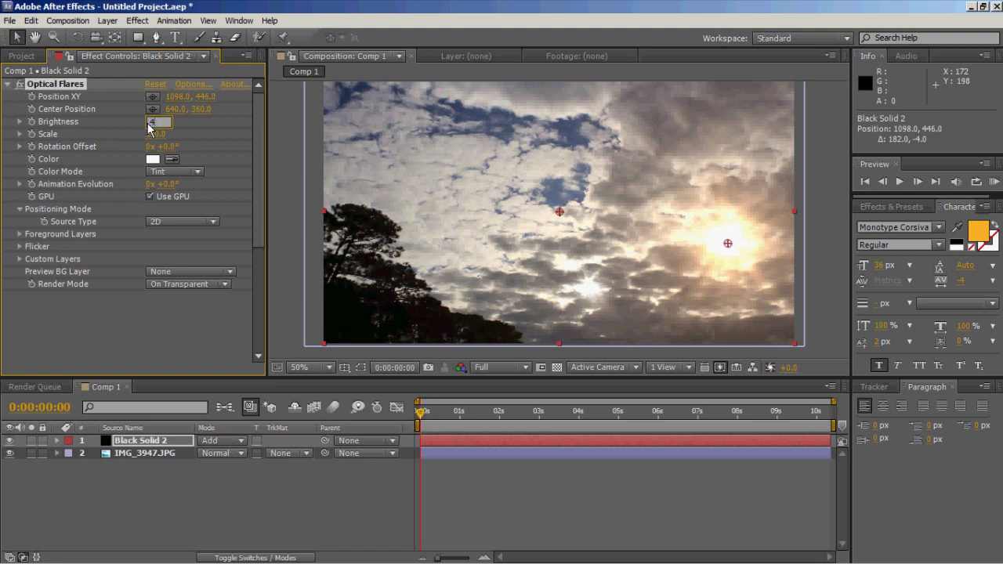
{"action": "type", "text": "0"}
{"action": "key", "text": "Return"}
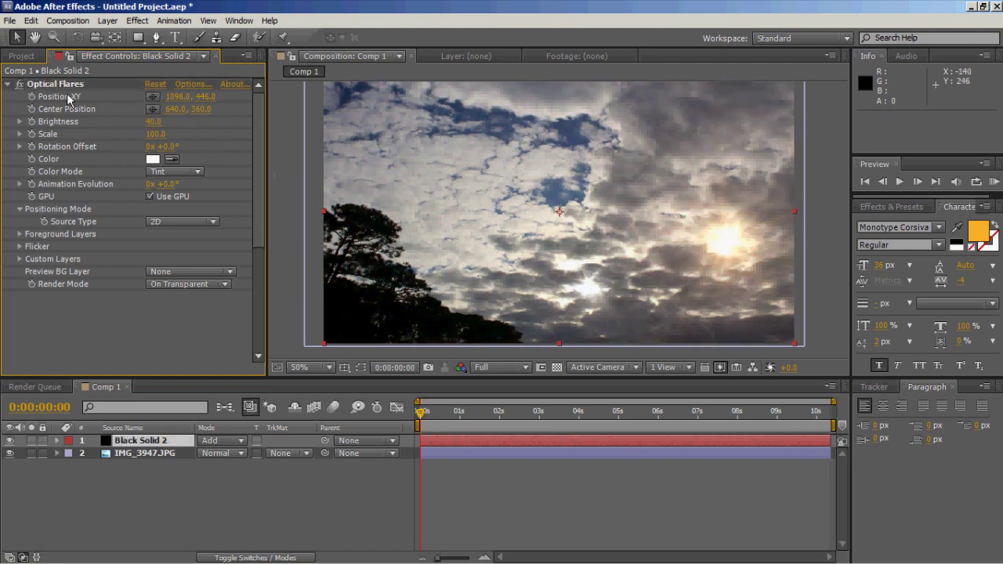
{"action": "left_click", "coordinate": [60, 85]}
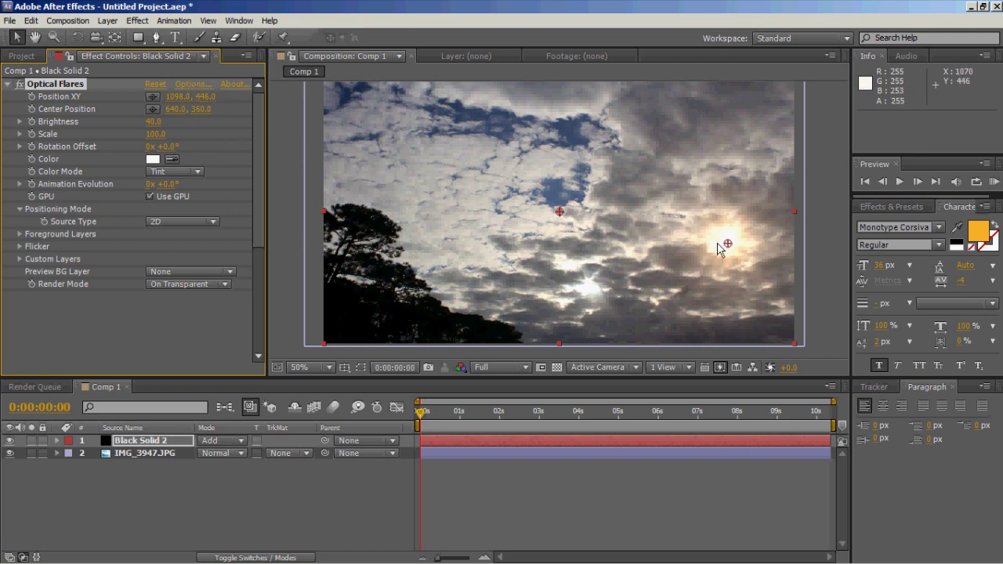
Set the flare's Global Color to a pale near-white and nudge the flare lower
{"action": "left_click", "coordinate": [187, 86]}
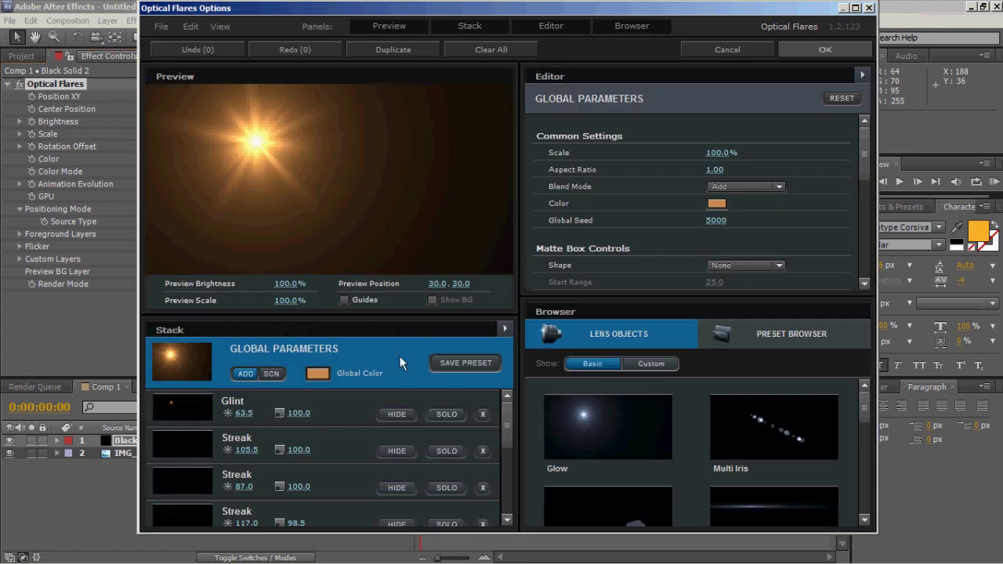
{"action": "left_click", "coordinate": [316, 371]}
{"action": "left_click", "coordinate": [185, 316]}
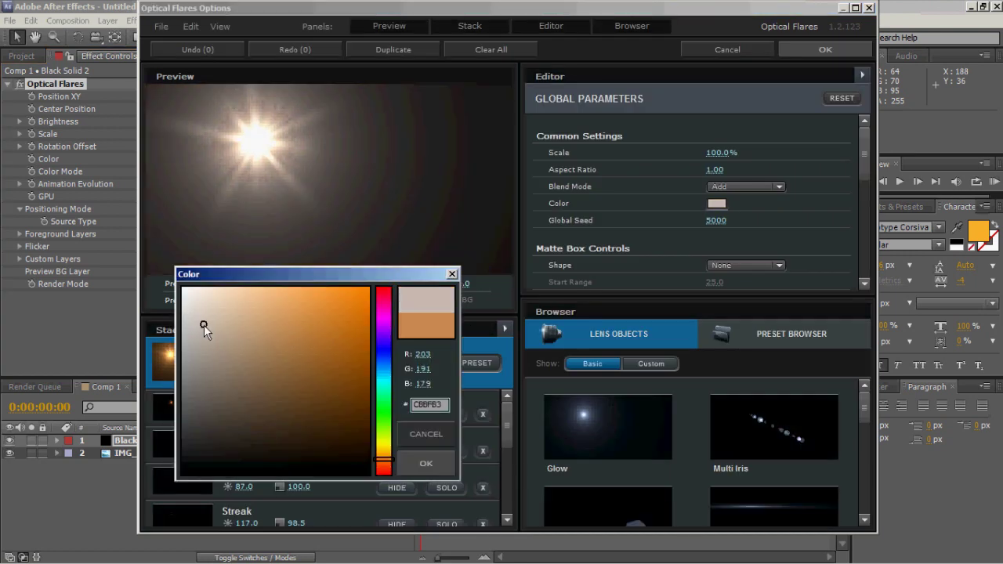
{"action": "left_click", "coordinate": [436, 456]}
{"action": "left_click", "coordinate": [815, 51]}
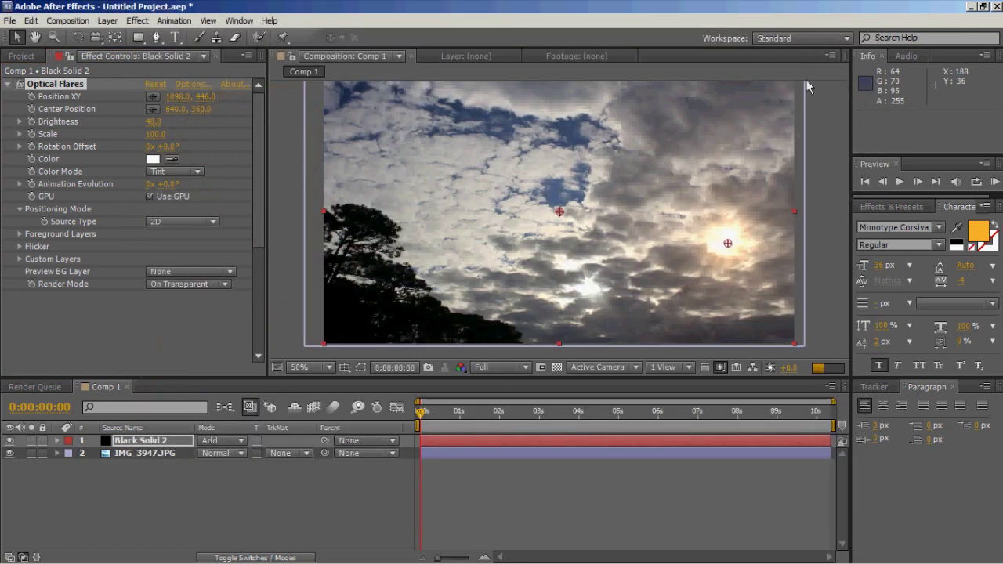
{"action": "left_click_drag", "start_coordinate": [726, 246], "coordinate": [656, 296]}
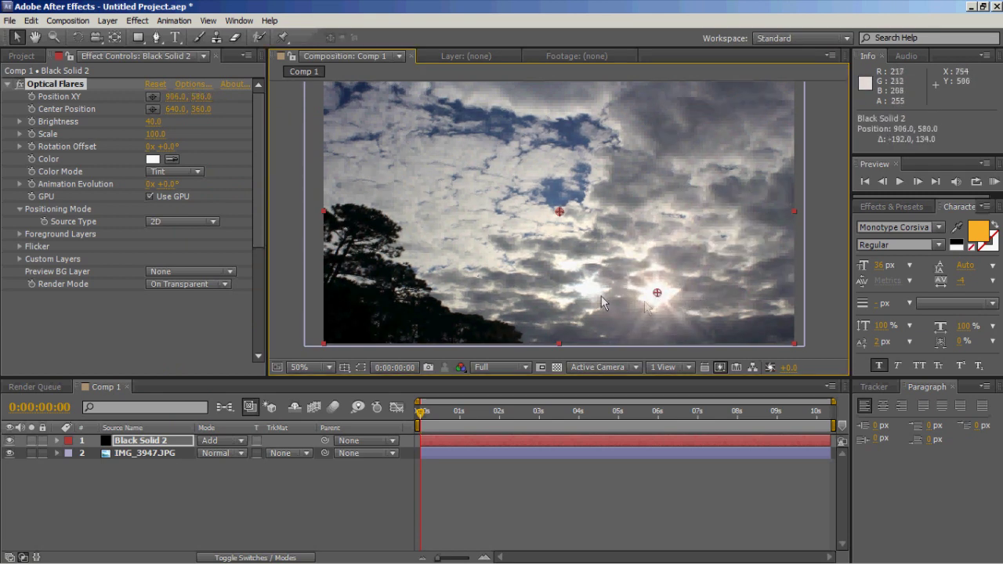
Set flare Brightness to 30 and position it on the sun in the clouds
{"action": "left_click", "coordinate": [153, 122]}
{"action": "type", "text": "30"}
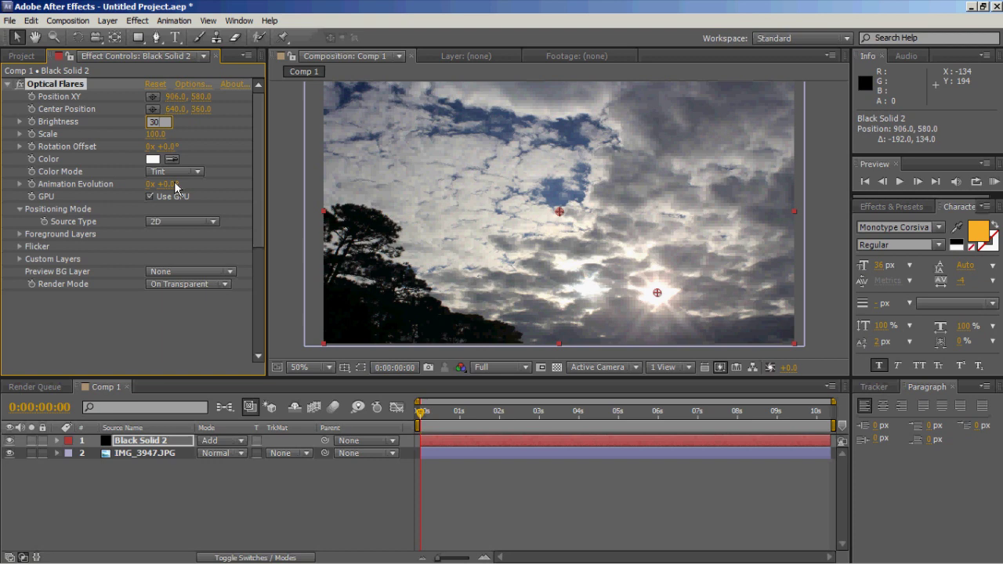
{"action": "key", "text": "Return"}
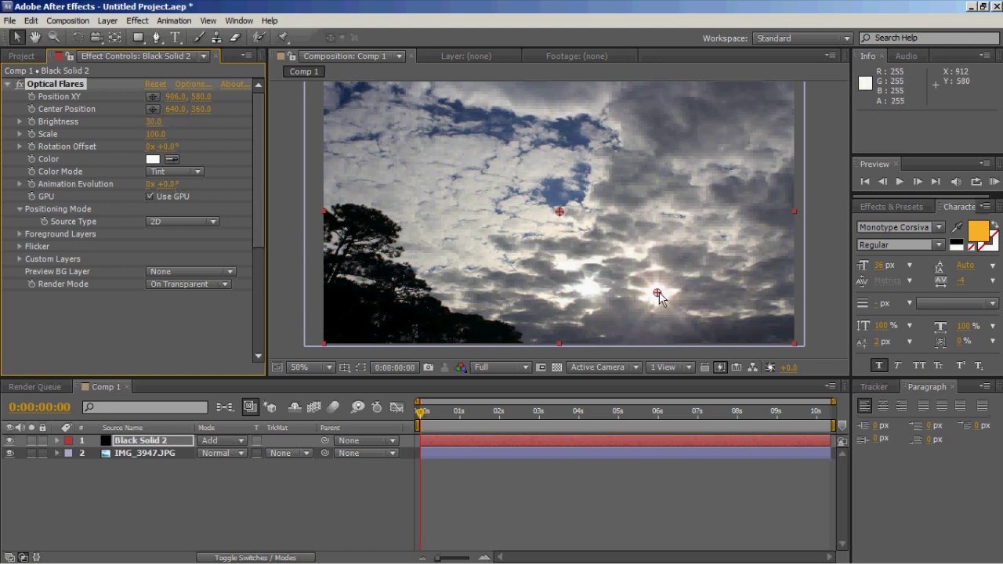
{"action": "left_click_drag", "start_coordinate": [658, 294], "coordinate": [560, 285]}
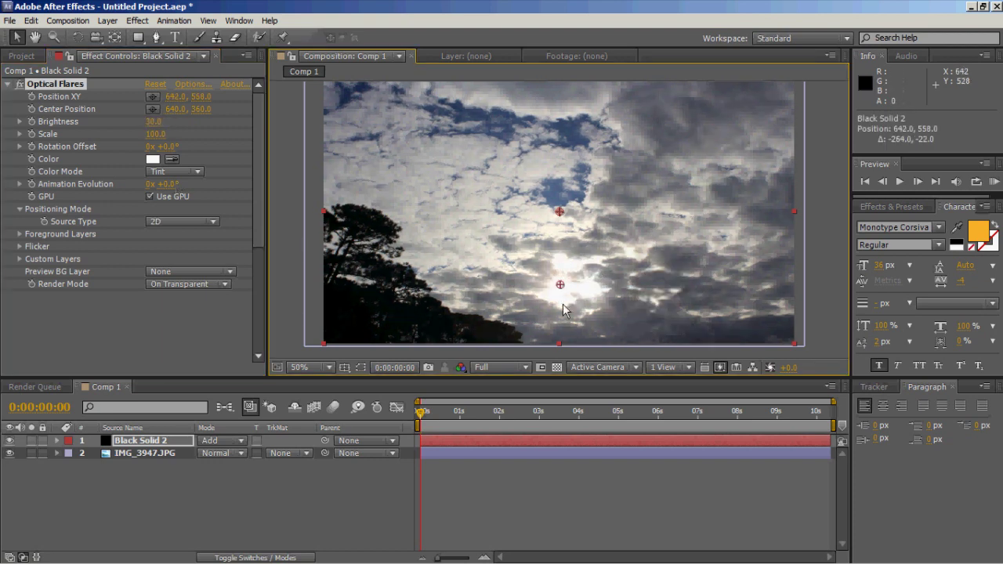